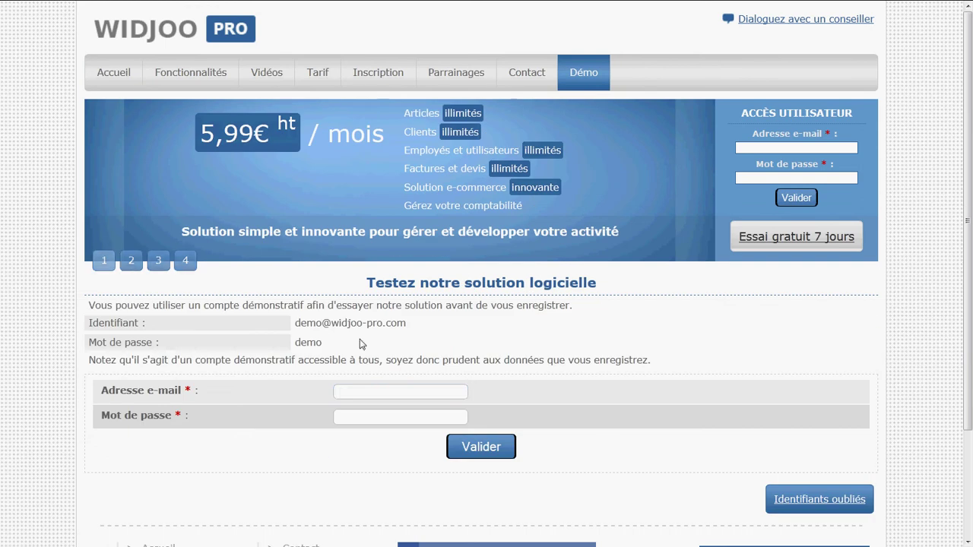
- Log into the demo account with the suggested demo e-mail and the demo password, then dismiss the save-password prompt
{"action": "left_click", "coordinate": [389, 393]}
{"action": "type", "text": "de"}
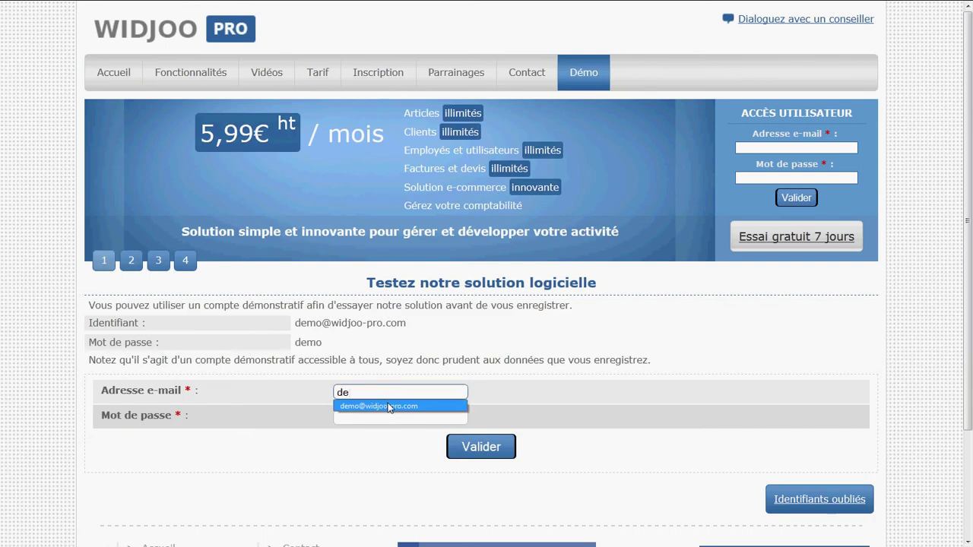
{"action": "left_click", "coordinate": [389, 407]}
{"action": "left_click", "coordinate": [387, 417]}
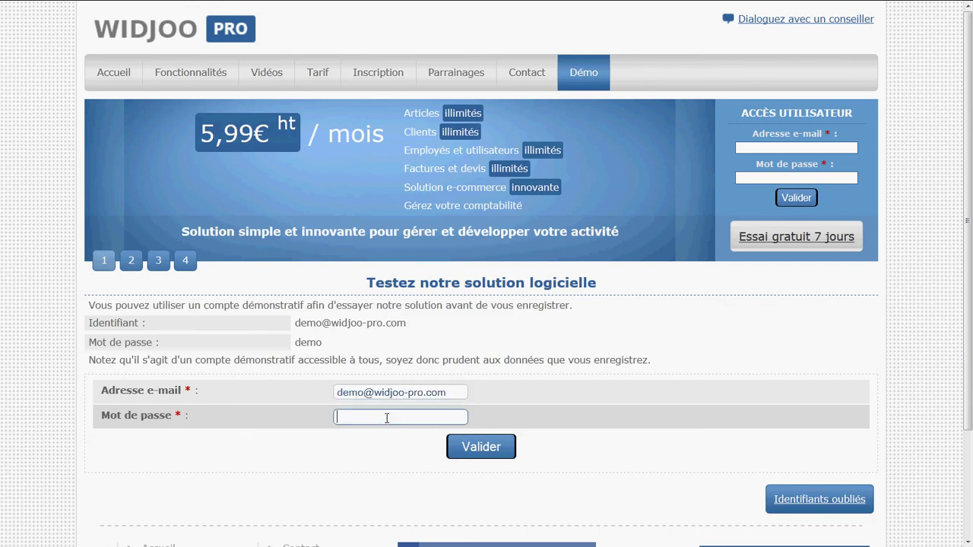
{"action": "type", "text": "demo"}
{"action": "left_click", "coordinate": [457, 446]}
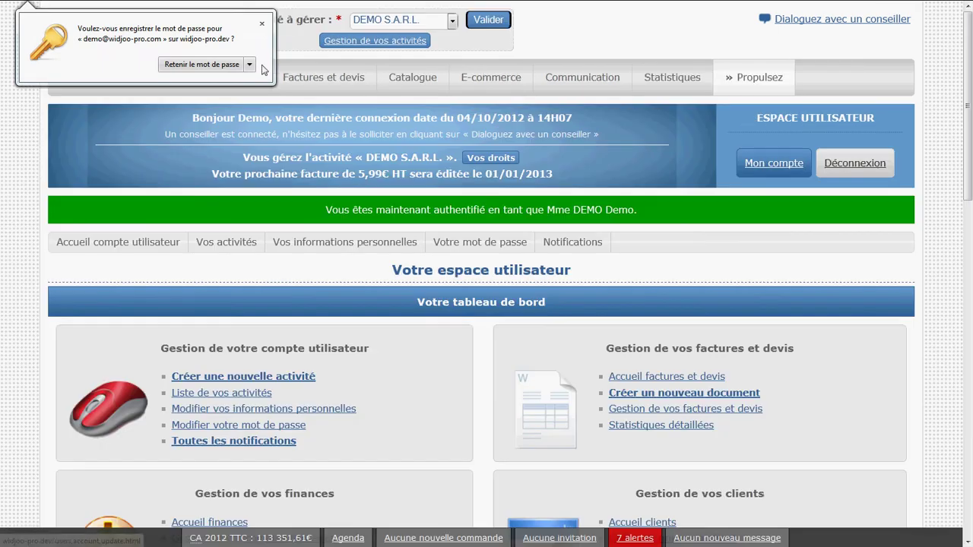
{"action": "left_click", "coordinate": [262, 24]}
- Go to Finances and show the Comptes bancaires list with the single CREDIT AGRICOLE account
{"action": "left_click", "coordinate": [198, 84]}
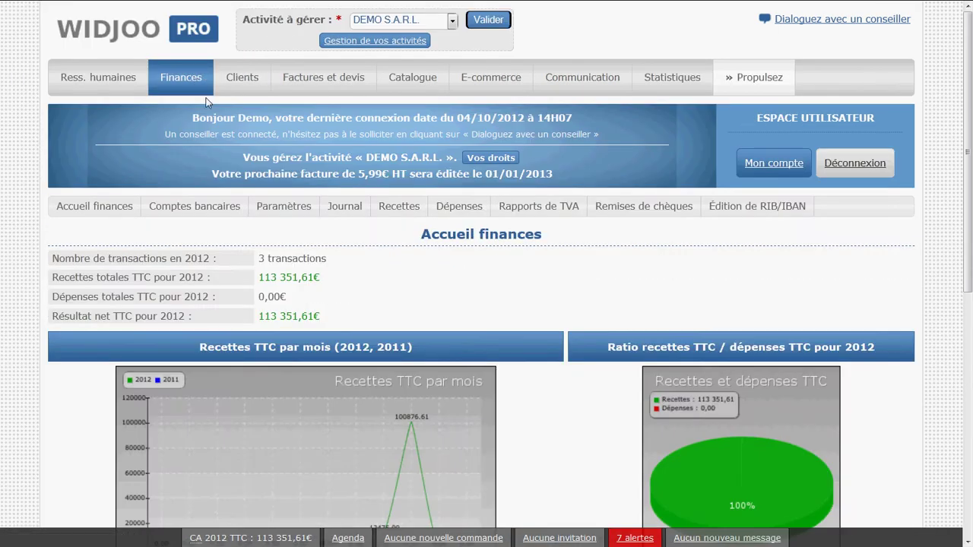
{"action": "left_click", "coordinate": [199, 215]}
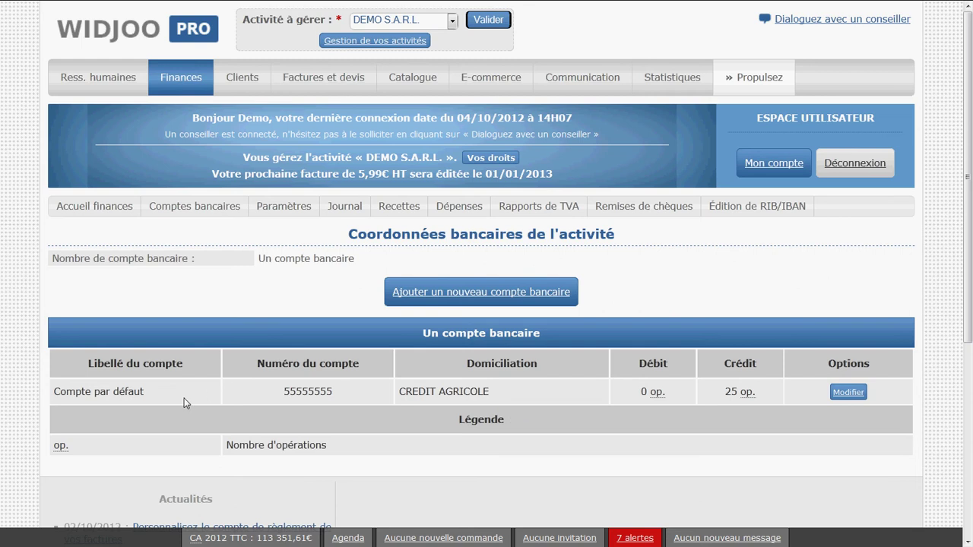
{"action": "left_click_drag", "start_coordinate": [147, 394], "coordinate": [47, 409]}
{"action": "left_click", "coordinate": [59, 396]}
{"action": "left_click_drag", "start_coordinate": [54, 392], "coordinate": [153, 392]}
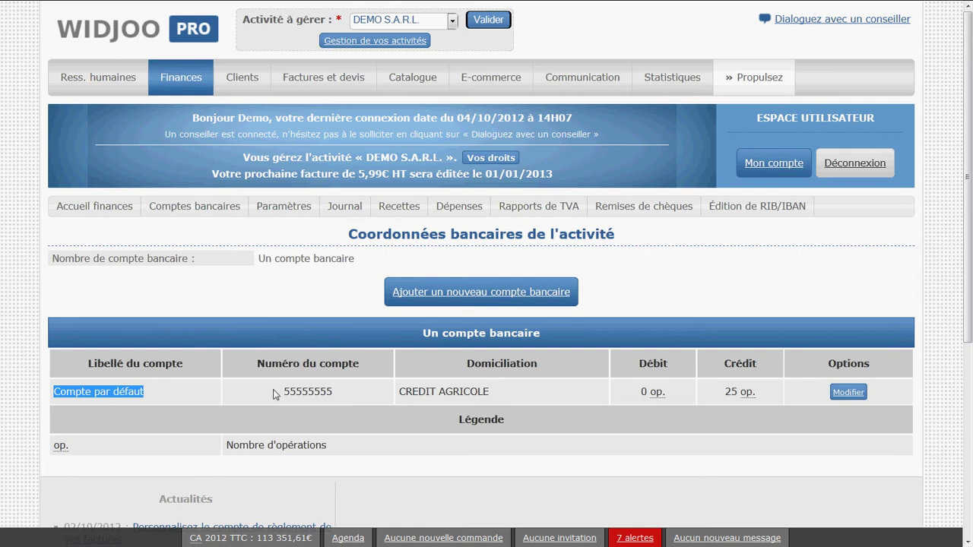
{"action": "double_click", "coordinate": [310, 392]}
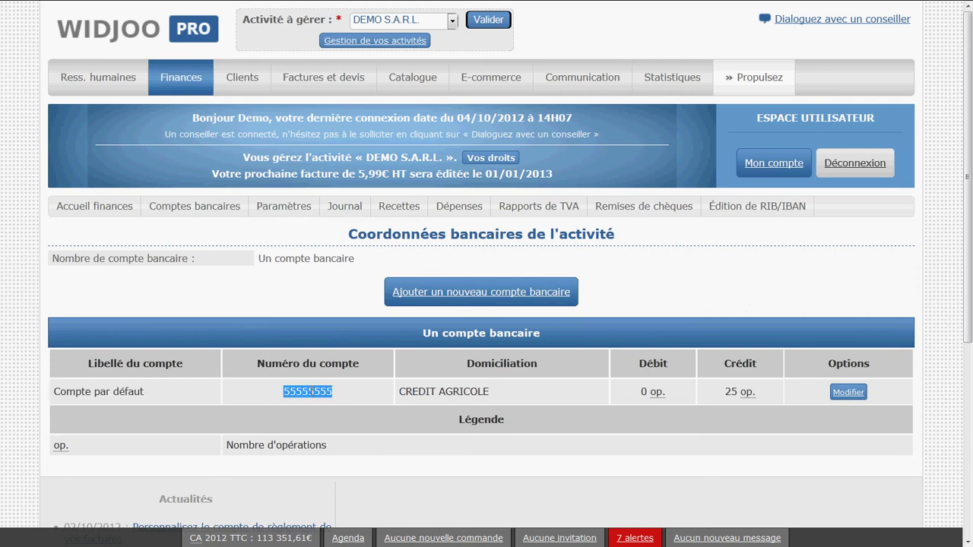
{"action": "double_click", "coordinate": [448, 391]}
{"action": "left_click", "coordinate": [448, 390]}
- Start a new bank account labelled 'Mon compte numéro 2' and enter its account number
{"action": "left_click", "coordinate": [482, 293]}
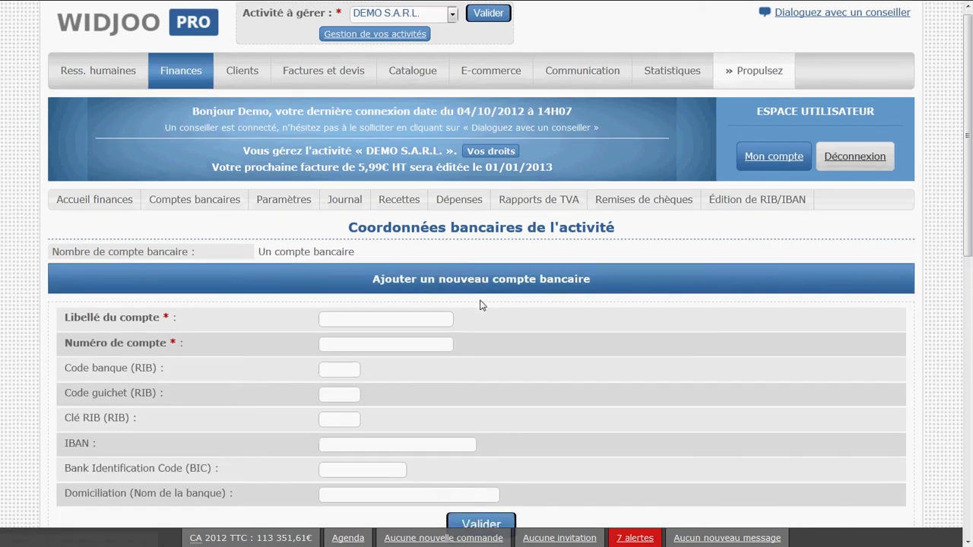
{"action": "scroll", "coordinate": [456, 258], "scroll_direction": "down", "scroll_amount": 1}
{"action": "left_click", "coordinate": [408, 241]}
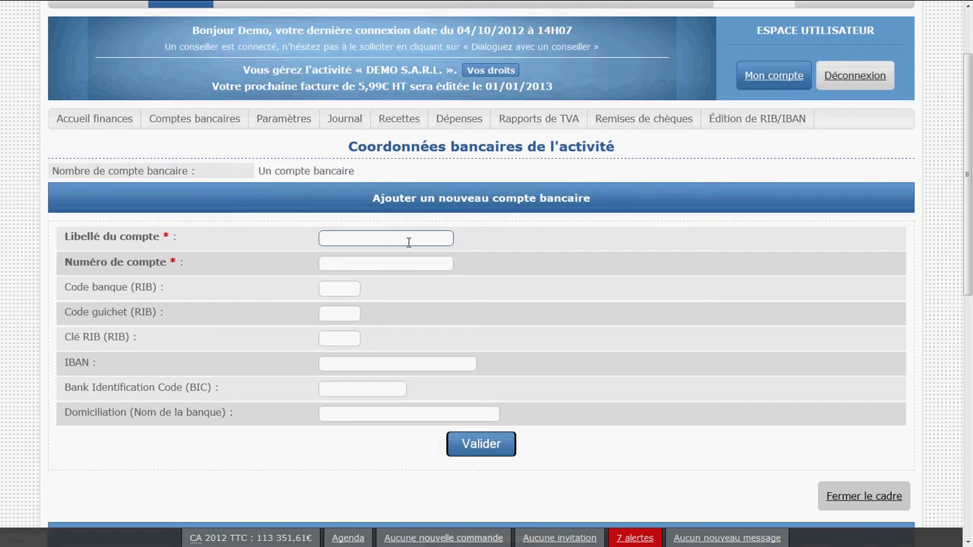
{"action": "type", "text": "Mon compte "}
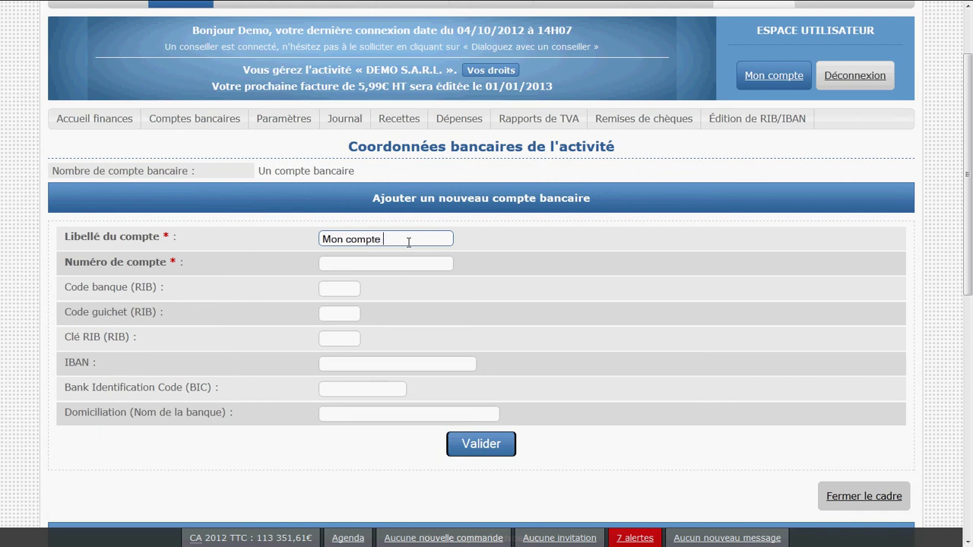
{"action": "type", "text": "numéro 2"}
{"action": "key", "text": "Tab"}
{"action": "type", "text": "444444"}
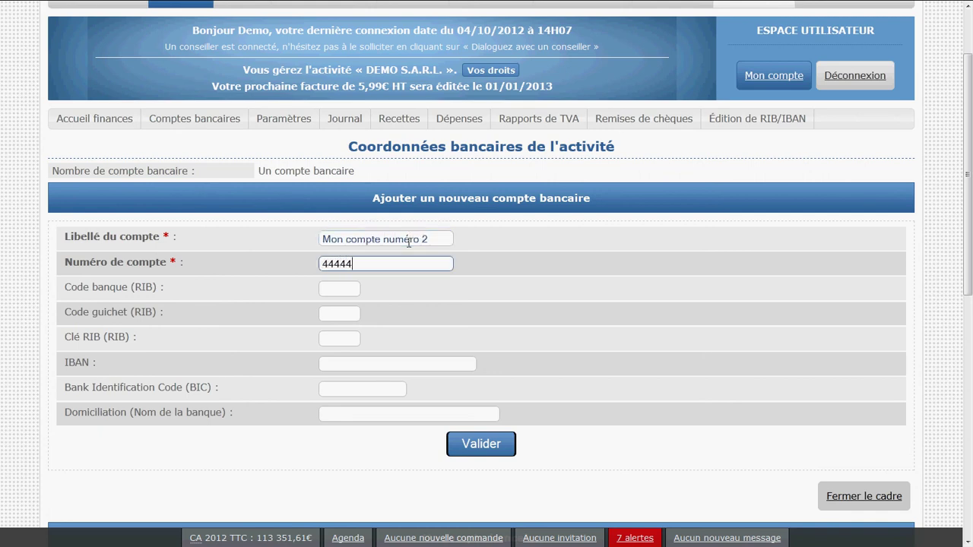
- Fill in the bank code, branch code, RIB key, IBAN and bank name Credit mutuel, then save
{"action": "key", "text": "Tab"}
{"action": "type", "text": "444"}
{"action": "key", "text": "Tab"}
{"action": "type", "text": "444"}
{"action": "key", "text": "Tab"}
{"action": "type", "text": "444"}
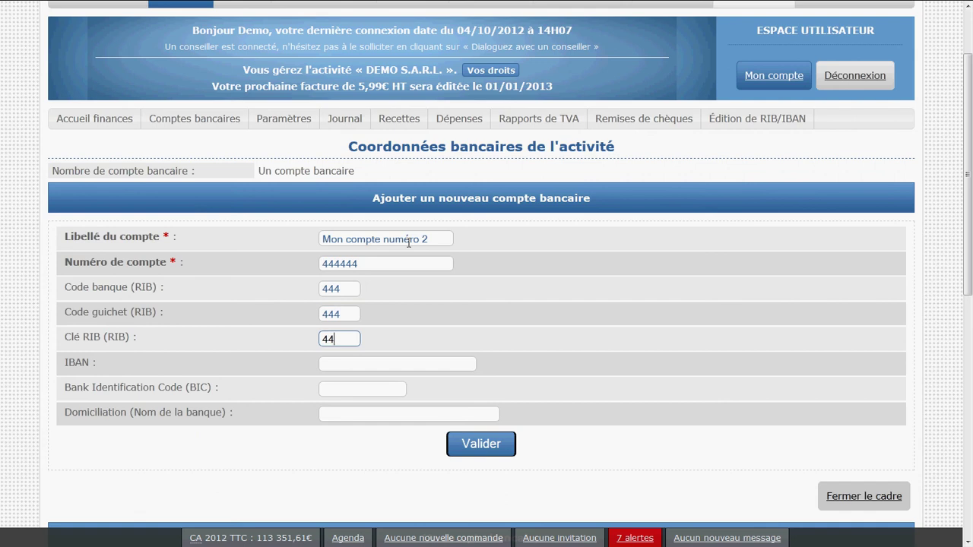
{"action": "key", "text": "Tab"}
{"action": "type", "text": "44444"}
{"action": "key", "text": "Tab"}
{"action": "type", "text": "44444"}
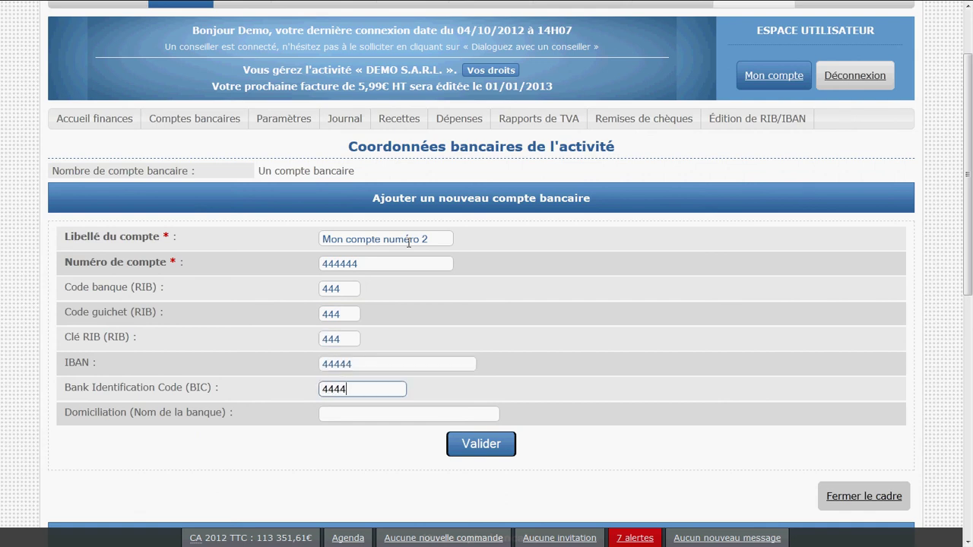
{"action": "key", "text": "Tab"}
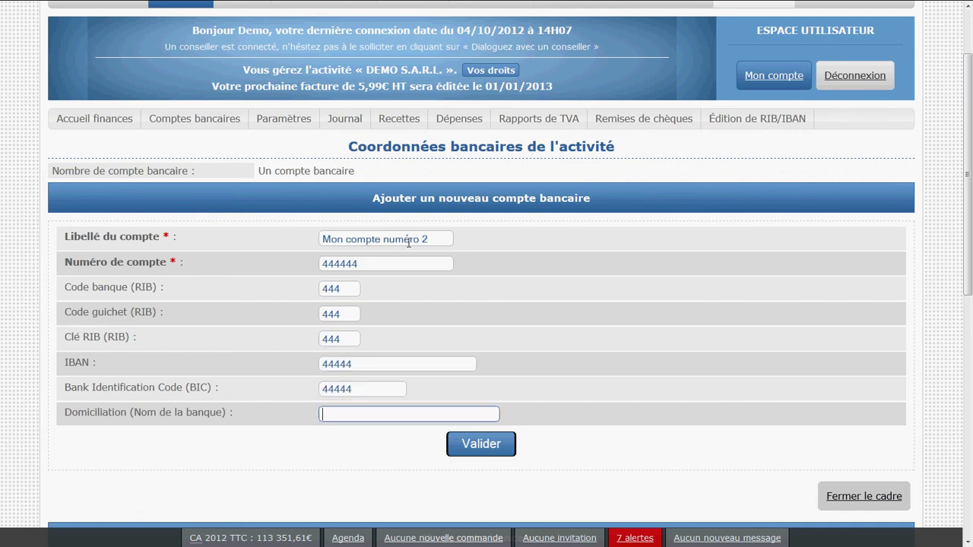
{"action": "type", "text": "Credit"}
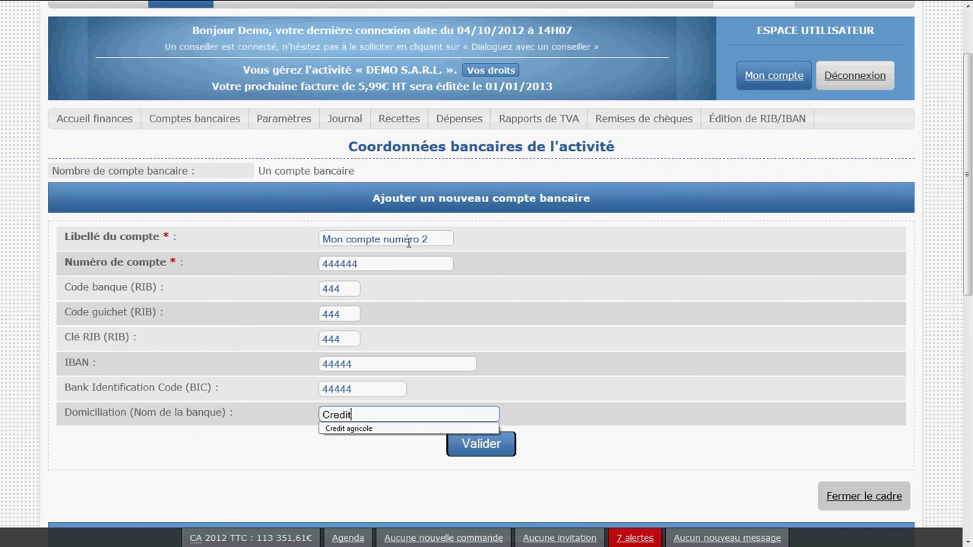
{"action": "type", "text": " mutuel"}
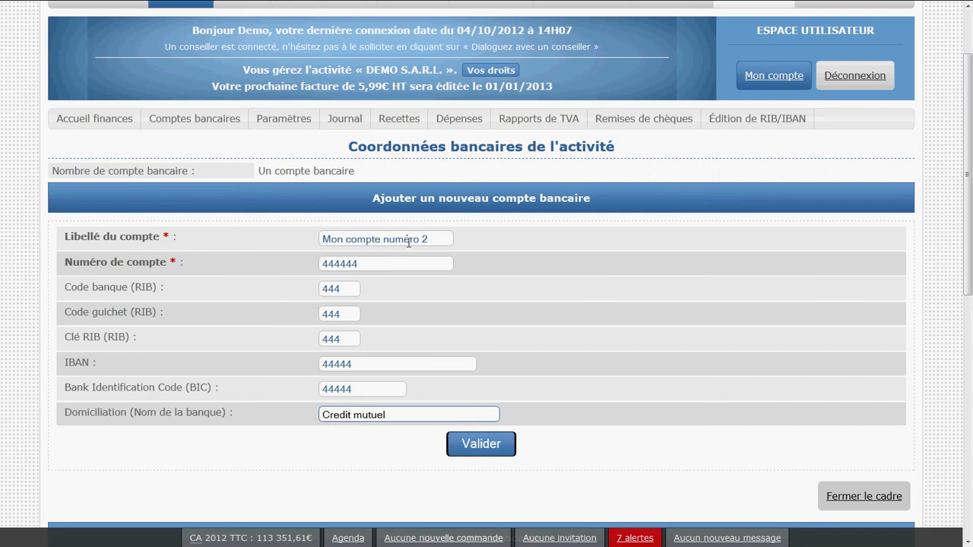
{"action": "left_click", "coordinate": [456, 445]}
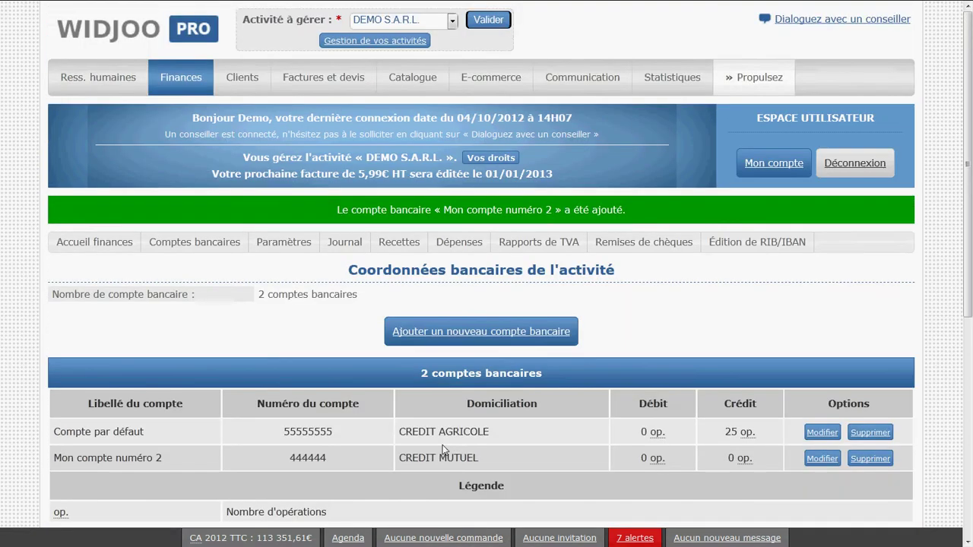
- Look over both listed accounts, then switch to the 2012 Recettes statement
{"action": "scroll", "coordinate": [446, 456], "scroll_direction": "down", "scroll_amount": 2}
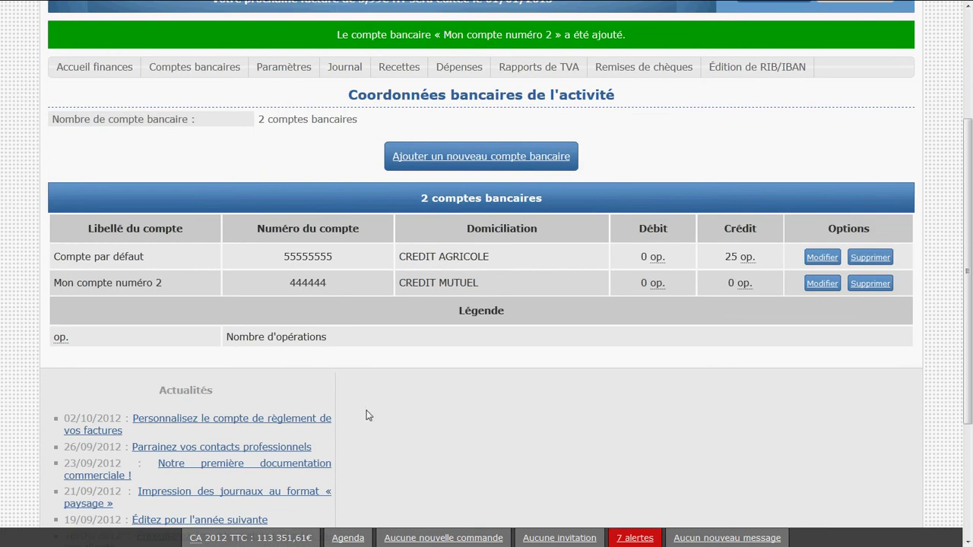
{"action": "left_click_drag", "start_coordinate": [52, 259], "coordinate": [504, 276]}
{"action": "left_click", "coordinate": [429, 310]}
{"action": "scroll", "coordinate": [377, 301], "scroll_direction": "up", "scroll_amount": 1}
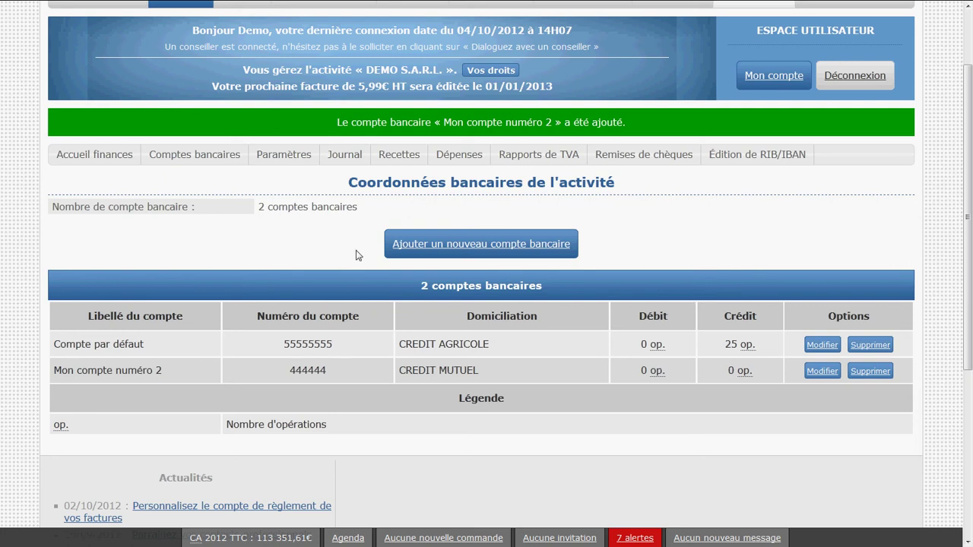
{"action": "left_click", "coordinate": [392, 158]}
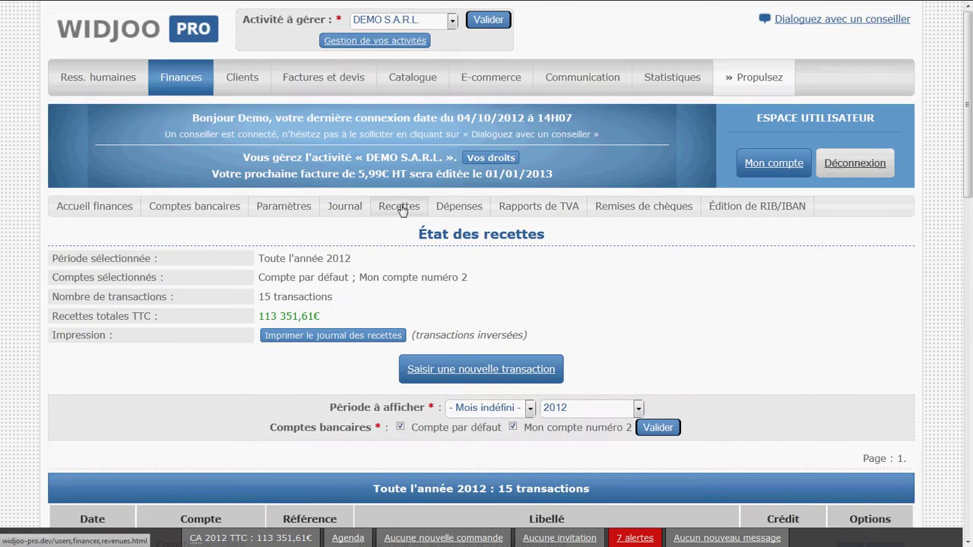
- Open a new revenue transaction form to check which accounts can be credited, keeping Compte par défaut
{"action": "left_click", "coordinate": [512, 364]}
{"action": "scroll", "coordinate": [485, 322], "scroll_direction": "down", "scroll_amount": 2}
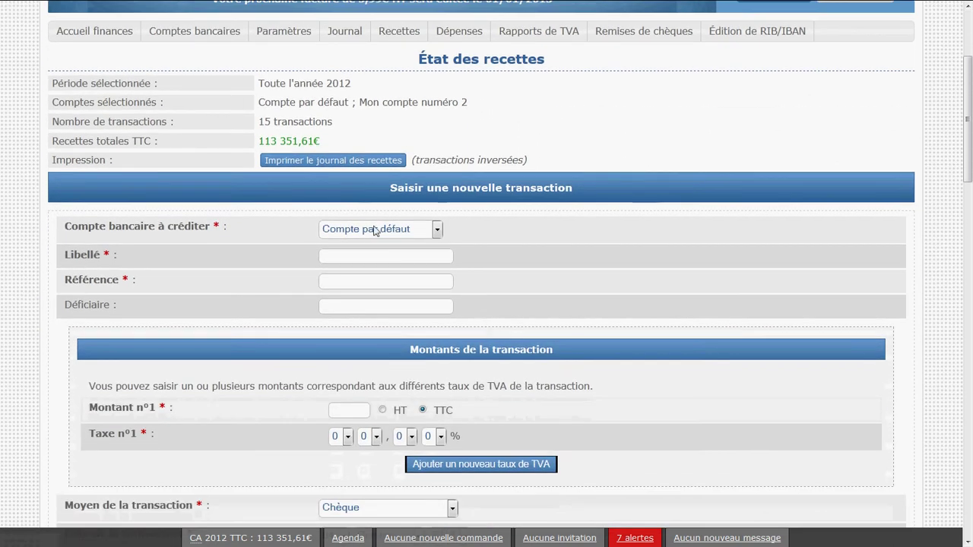
{"action": "left_click", "coordinate": [374, 232]}
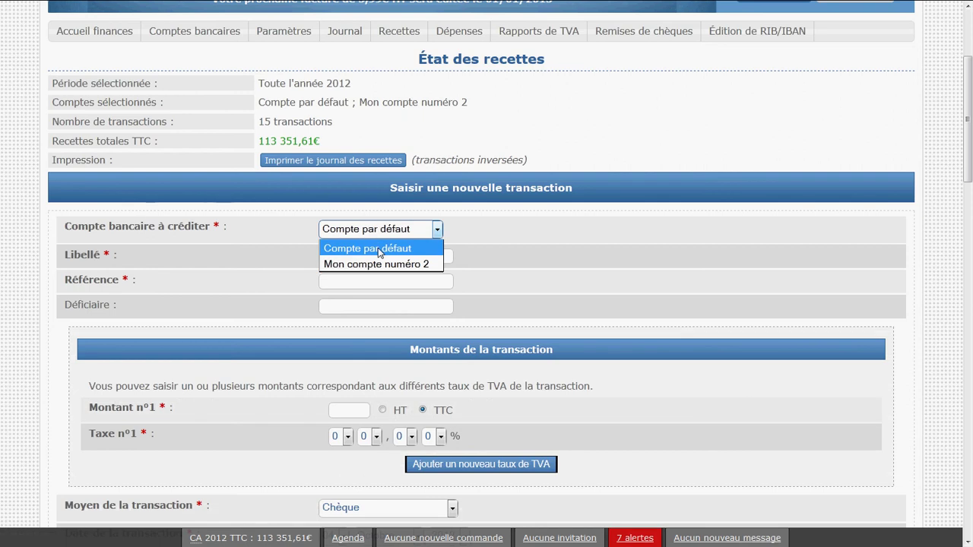
{"action": "left_click", "coordinate": [492, 266]}
- In the receipts statement, untick and re-tick Compte par défaut, then return to the bank accounts list
{"action": "left_click", "coordinate": [388, 38]}
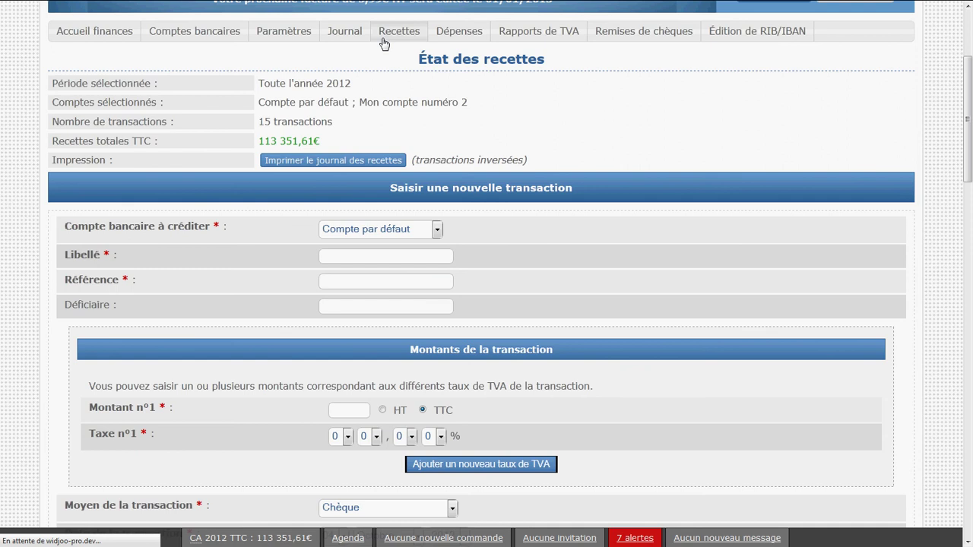
{"action": "scroll", "coordinate": [448, 270], "scroll_direction": "down", "scroll_amount": 3}
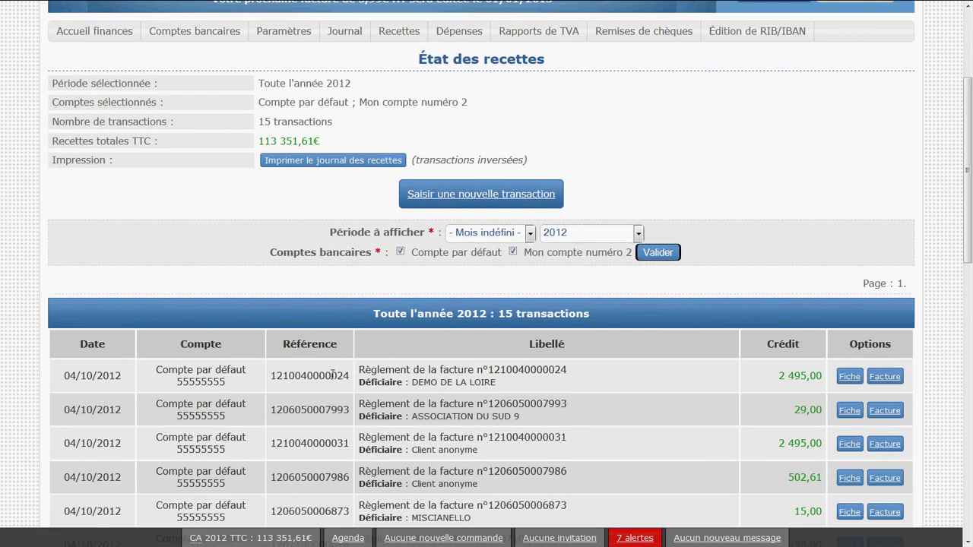
{"action": "left_click", "coordinate": [400, 252]}
{"action": "left_click", "coordinate": [435, 253]}
{"action": "scroll", "coordinate": [445, 372], "scroll_direction": "up", "scroll_amount": 2}
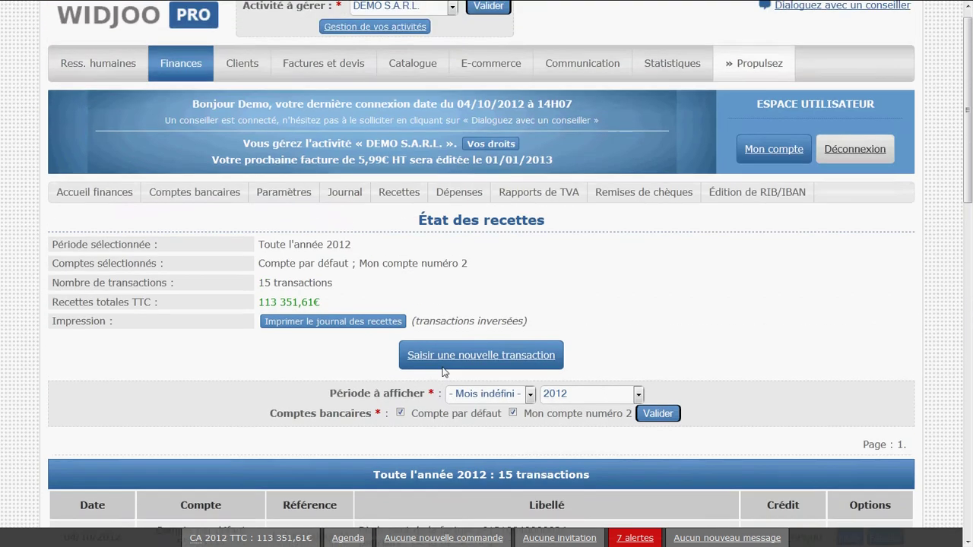
{"action": "scroll", "coordinate": [445, 371], "scroll_direction": "down", "scroll_amount": 1}
{"action": "scroll", "coordinate": [437, 371], "scroll_direction": "up", "scroll_amount": 2}
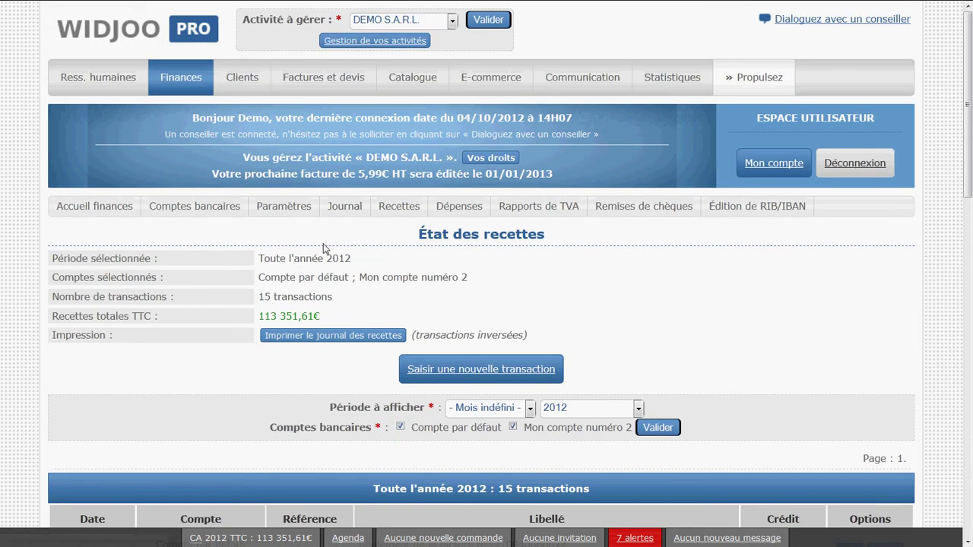
{"action": "left_click", "coordinate": [217, 213]}
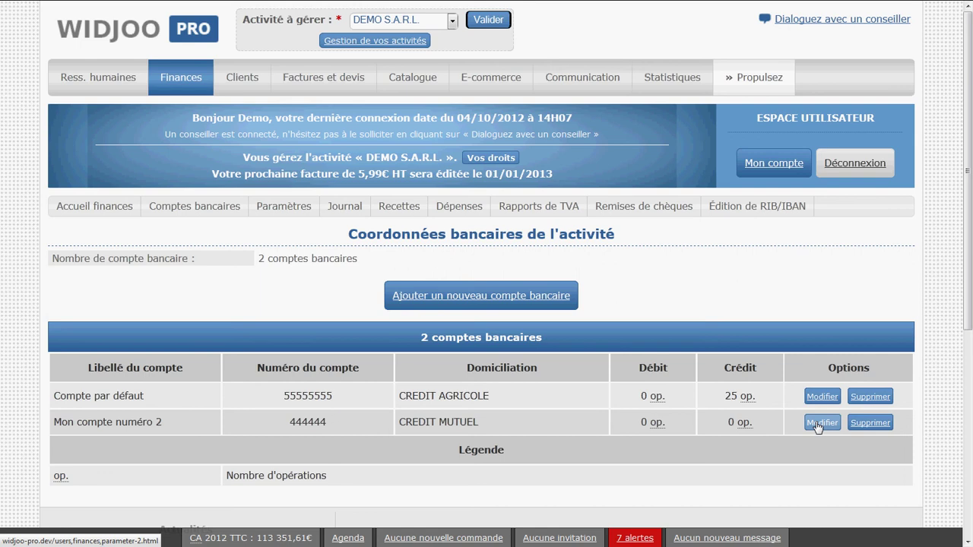
- Begin deleting Compte par défaut, pick Mon compte numéro 2 as replacement, then cancel the deletion
{"action": "left_click", "coordinate": [875, 397]}
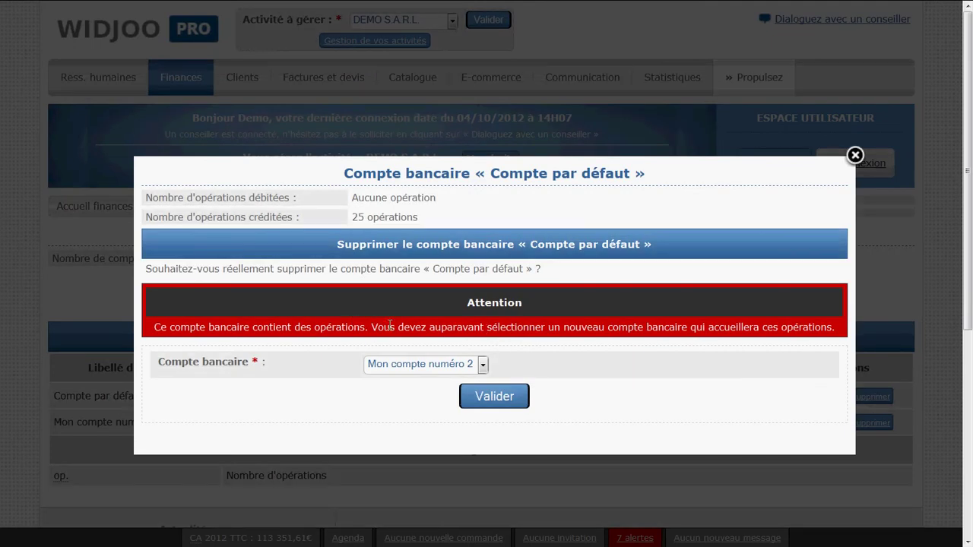
{"action": "left_click", "coordinate": [394, 363]}
{"action": "left_click", "coordinate": [401, 375]}
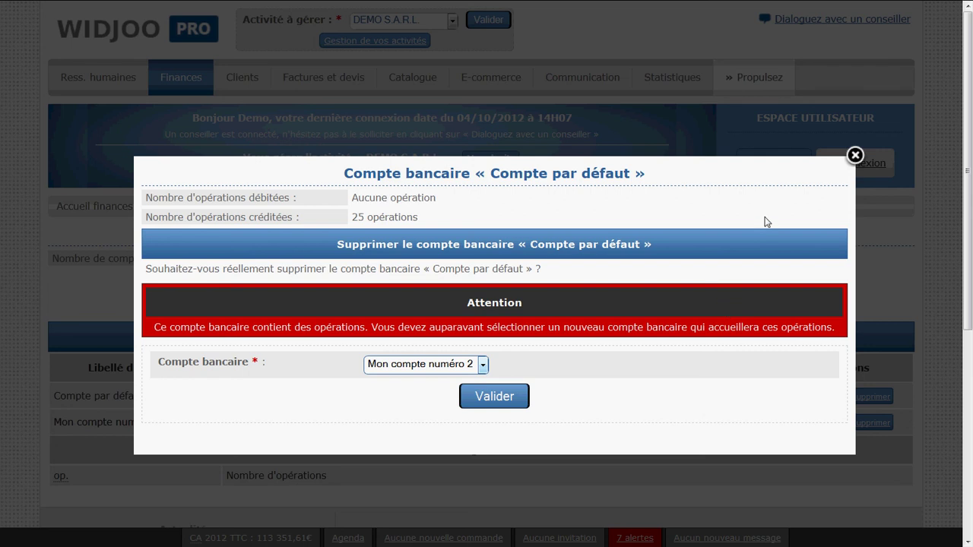
{"action": "left_click", "coordinate": [855, 156]}
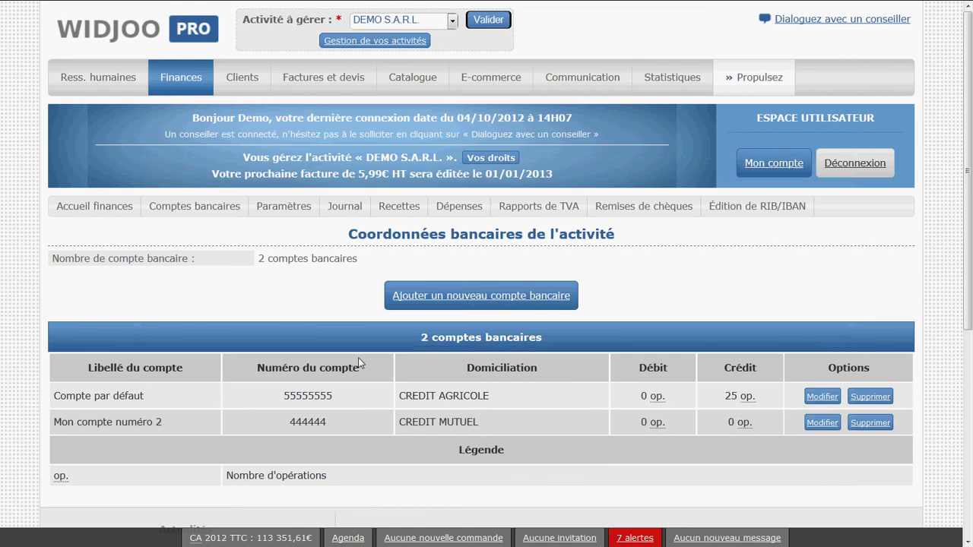
- In the finance settings, inspect the debit account list for paid received invoices, leaving Compte par défaut selected
{"action": "left_click", "coordinate": [277, 210]}
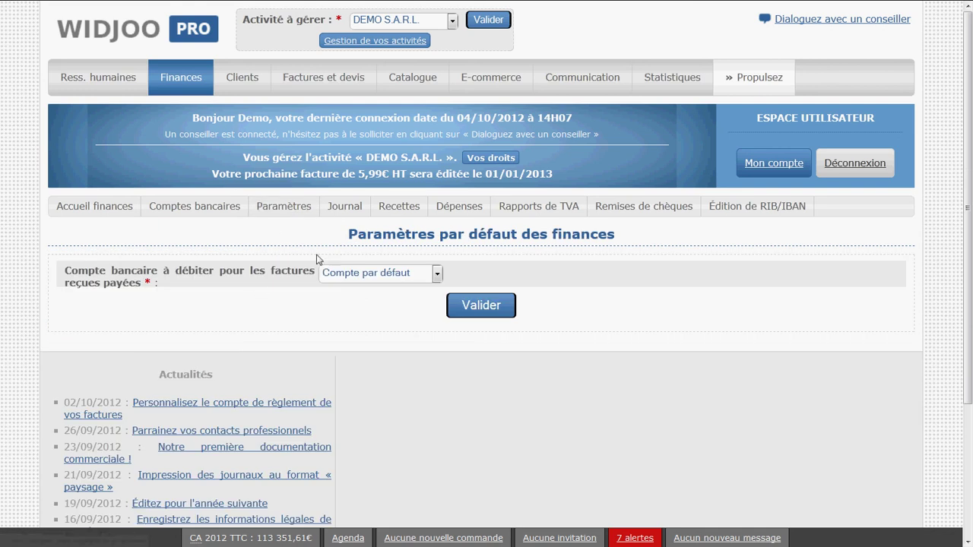
{"action": "left_click", "coordinate": [401, 281]}
{"action": "left_click", "coordinate": [399, 281]}
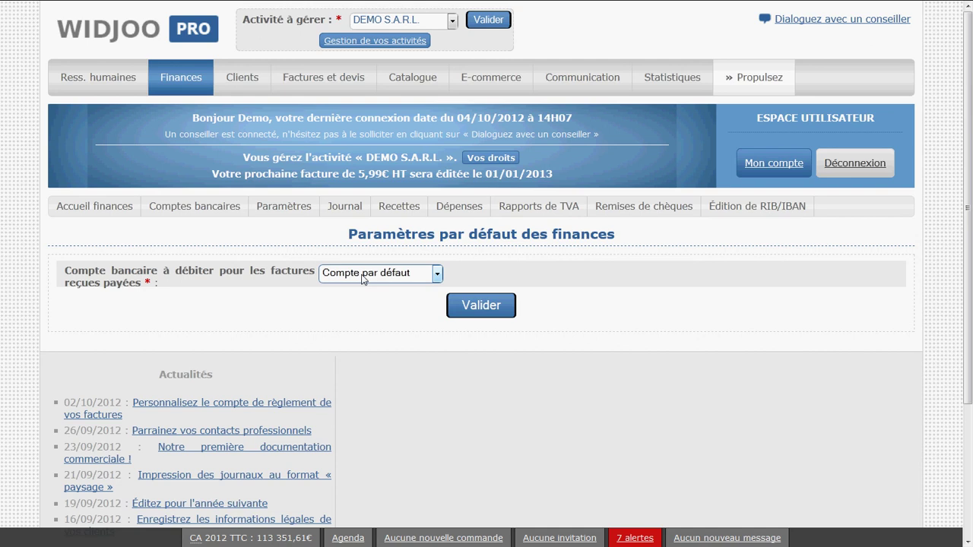
{"action": "left_click", "coordinate": [363, 279]}
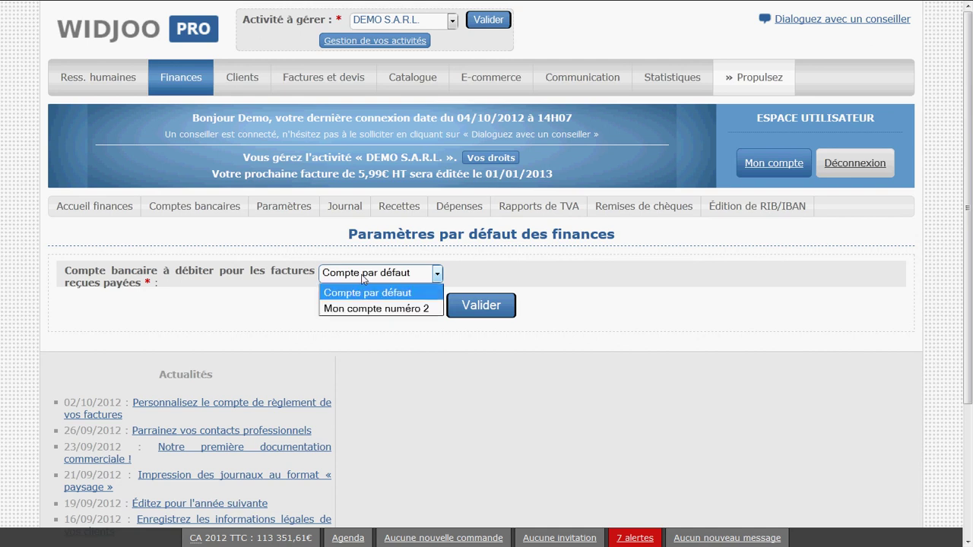
{"action": "left_click", "coordinate": [324, 292]}
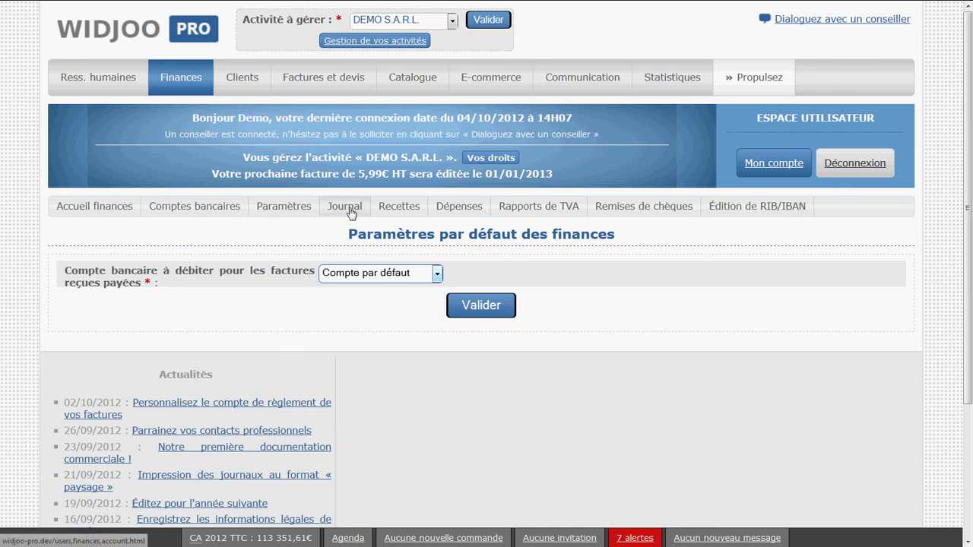
{"action": "left_click", "coordinate": [428, 273]}
{"action": "left_click", "coordinate": [430, 274]}
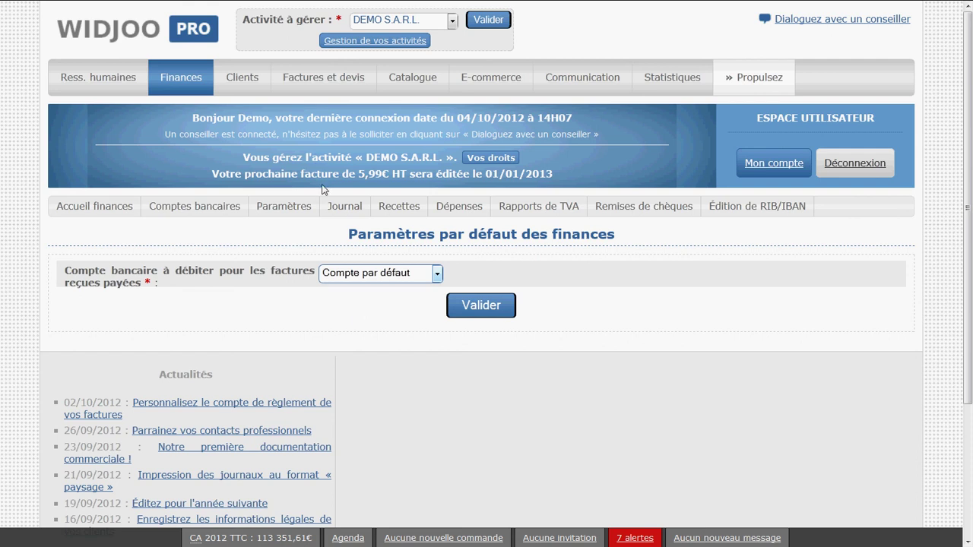
- Open the invoice from the Factures et devis list and start declaring it as paid
{"action": "left_click", "coordinate": [330, 86]}
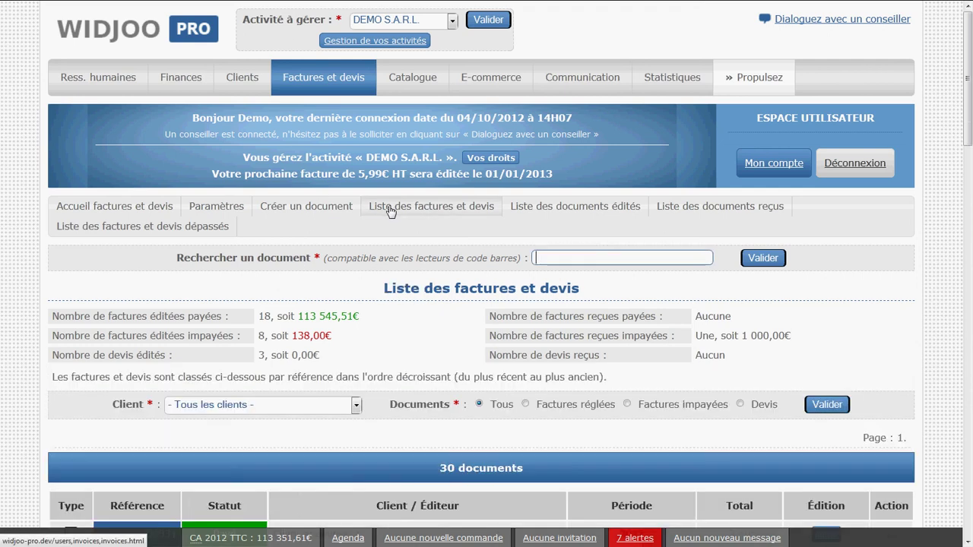
{"action": "scroll", "coordinate": [385, 286], "scroll_direction": "down", "scroll_amount": 5}
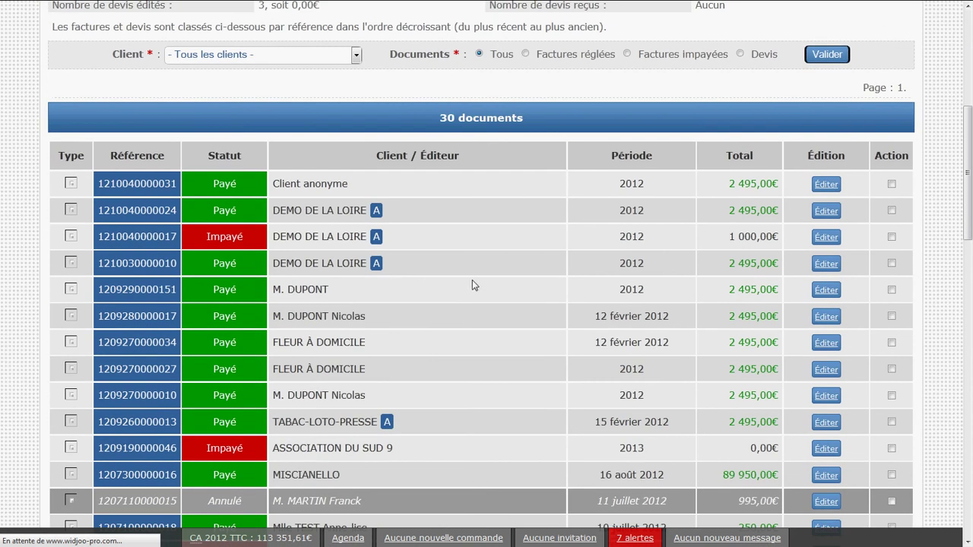
{"action": "scroll", "coordinate": [472, 280], "scroll_direction": "down", "scroll_amount": 6}
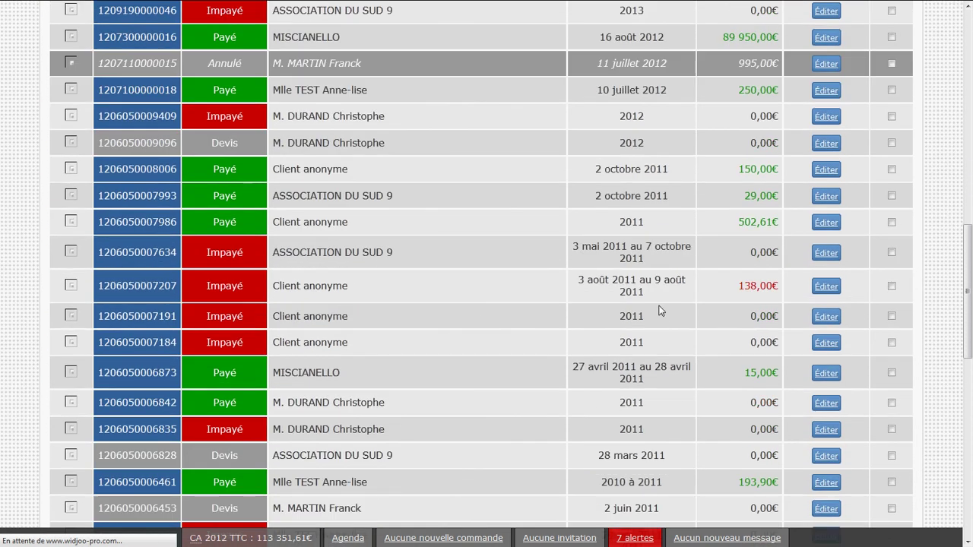
{"action": "left_click", "coordinate": [820, 290]}
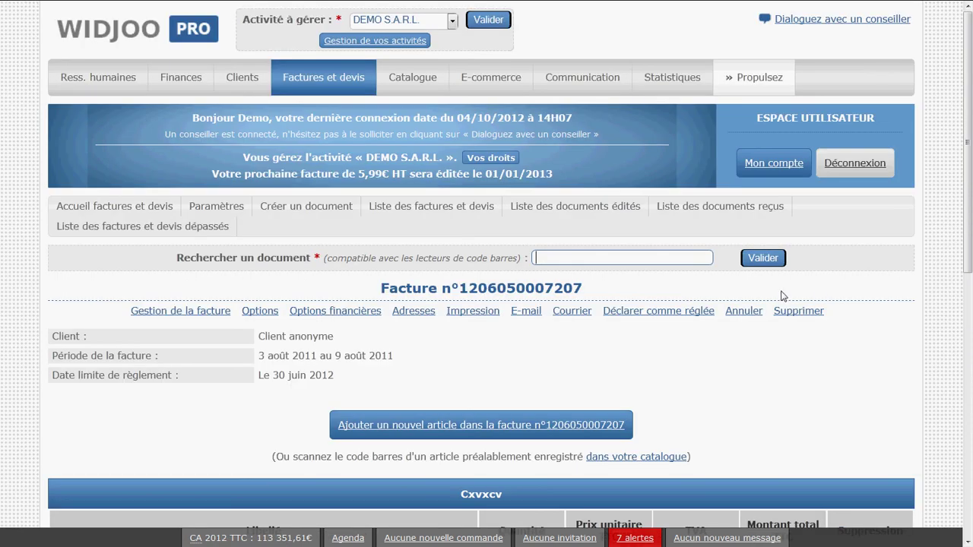
{"action": "left_click", "coordinate": [643, 312]}
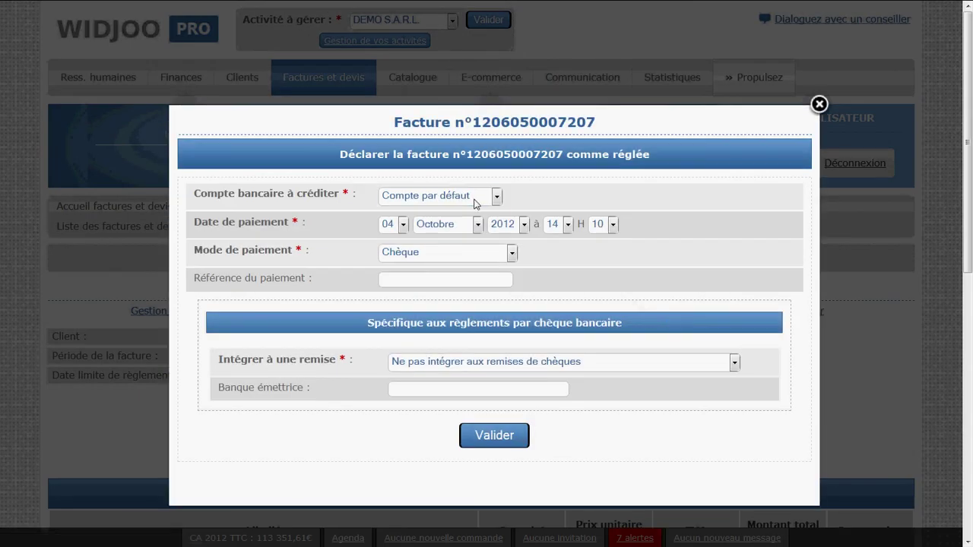
- Check both accounts in the credit account list, then close the payment form without saving
{"action": "left_click", "coordinate": [474, 200]}
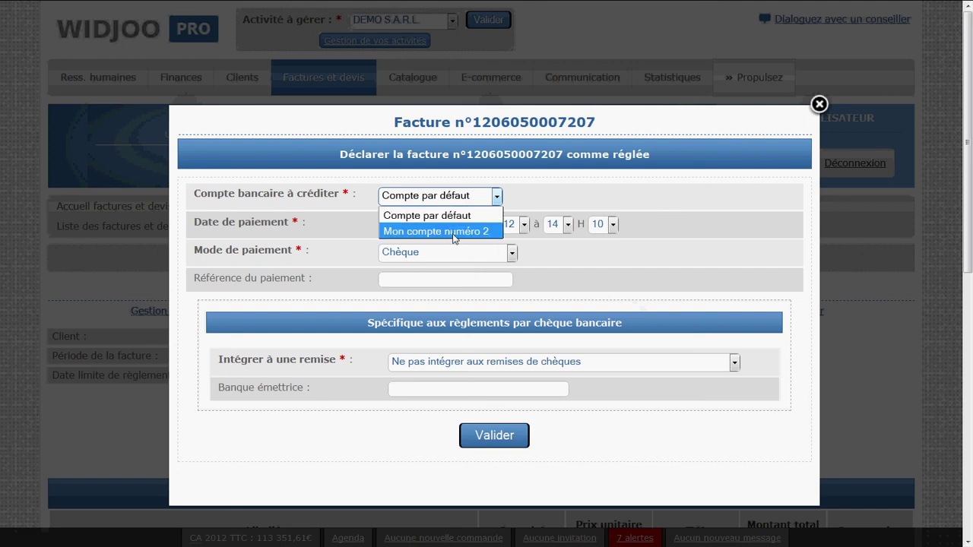
{"action": "left_click", "coordinate": [532, 202]}
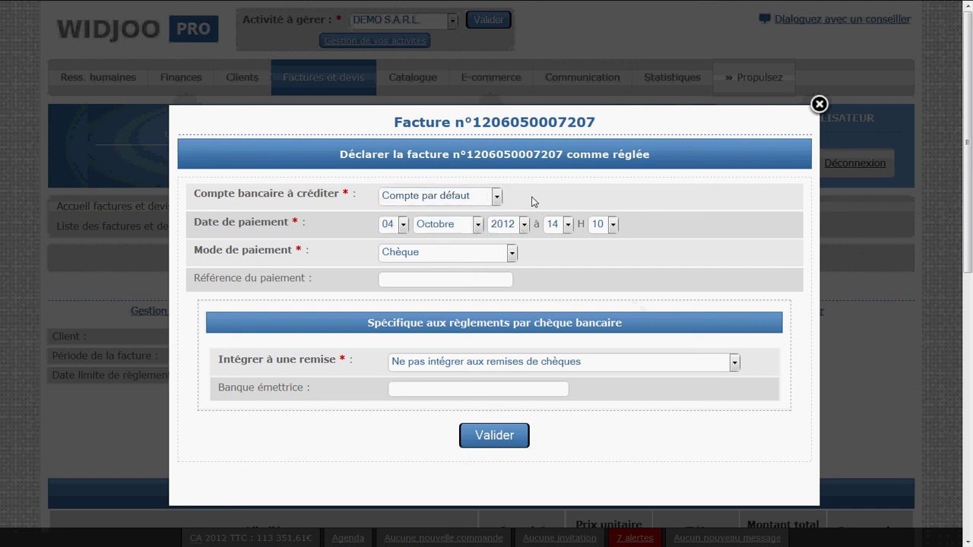
{"action": "left_click", "coordinate": [818, 104]}
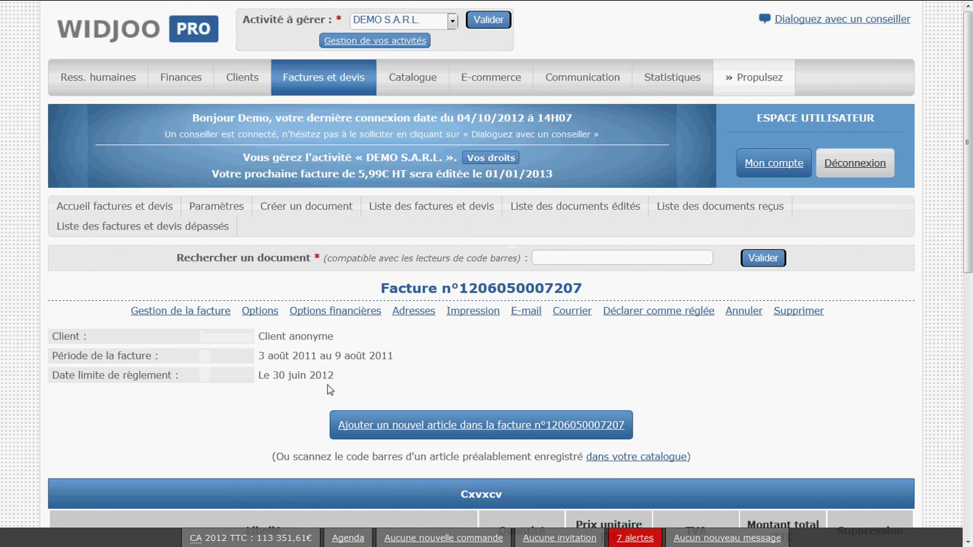
{"action": "left_click_drag", "start_coordinate": [363, 380], "coordinate": [185, 272]}
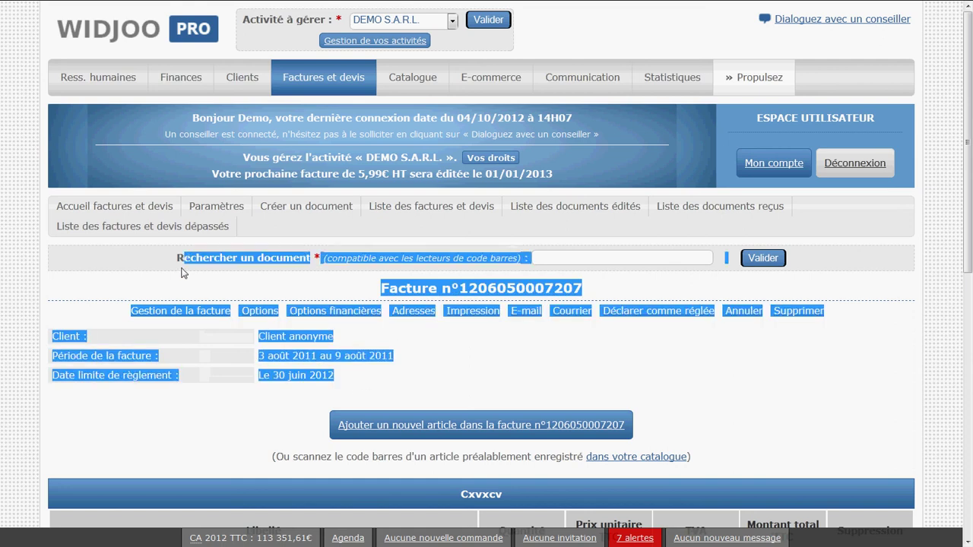
{"action": "left_click", "coordinate": [185, 278]}
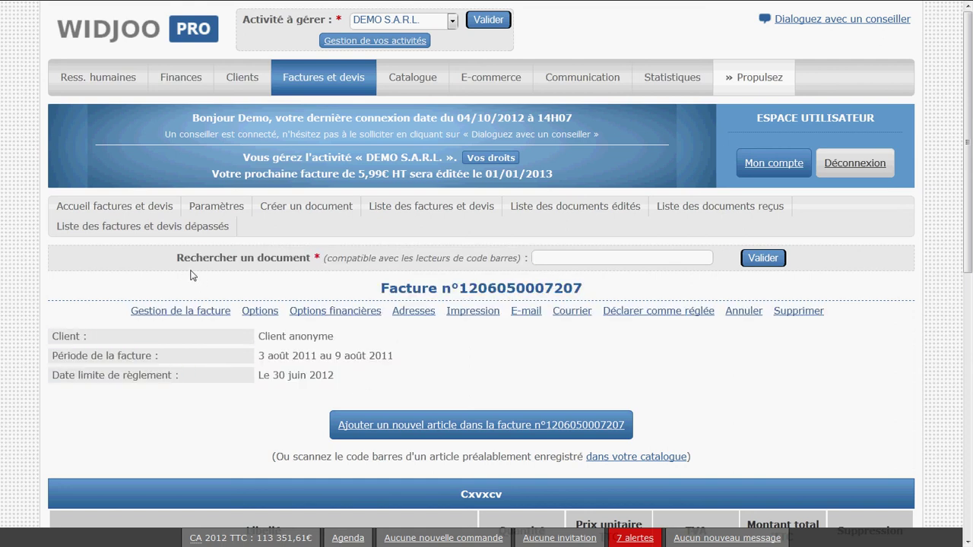
{"action": "left_click_drag", "start_coordinate": [152, 260], "coordinate": [378, 368]}
{"action": "left_click", "coordinate": [379, 374]}
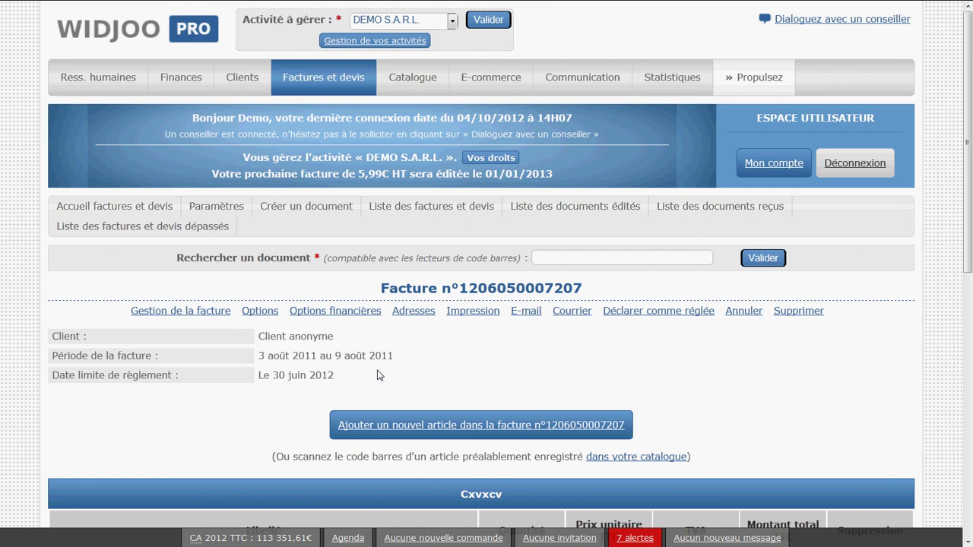